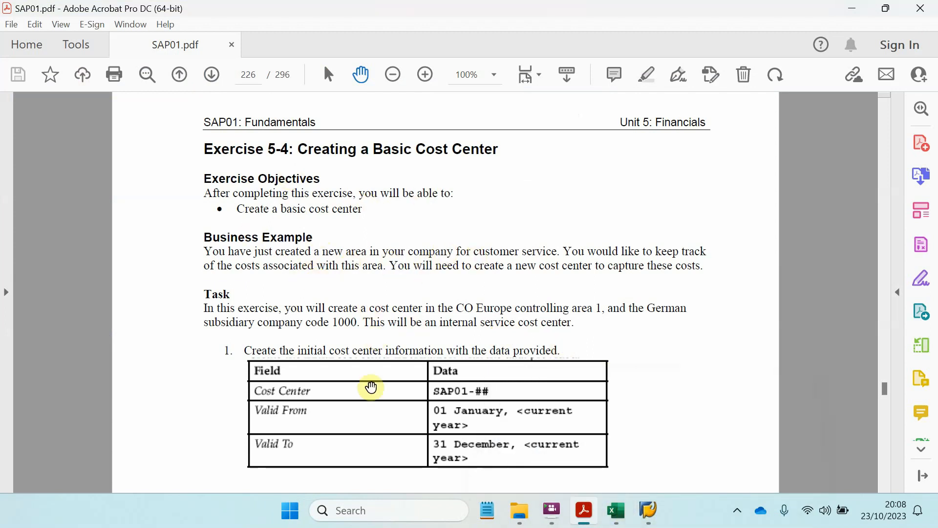
Review the initial cost center data in Exercise 5-4 and switch to the SAP Easy Access window.
{"action": "scroll", "coordinate": [371, 387], "scroll_direction": "down", "scroll_amount": 2}
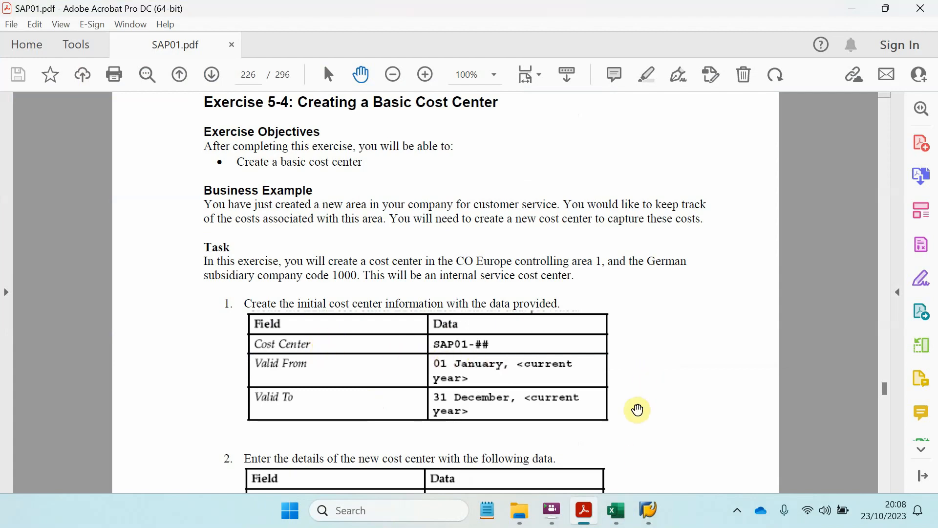
{"action": "mouse_move", "coordinate": [648, 510]}
{"action": "left_click", "coordinate": [695, 430]}
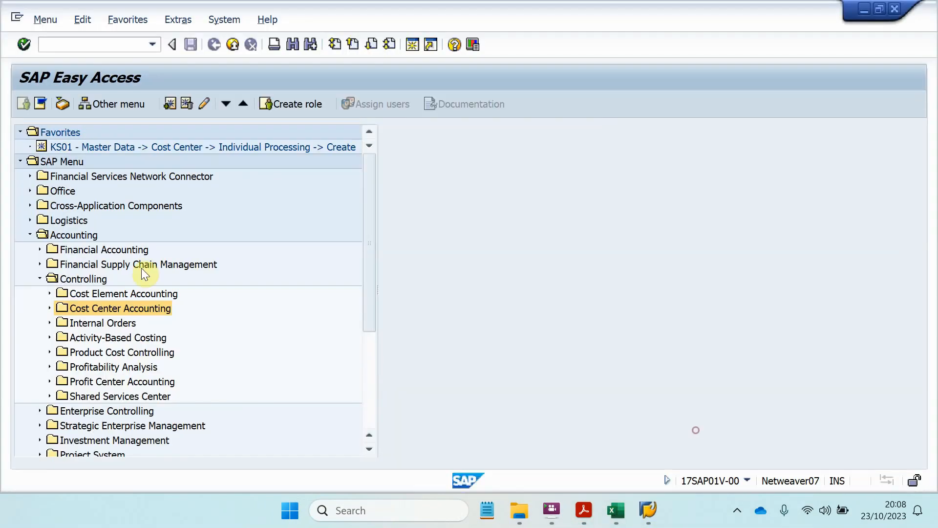
Start transaction KS01 - Create for individual processing of cost centers within the Cost Center Accounting master data.
{"action": "left_click", "coordinate": [78, 236]}
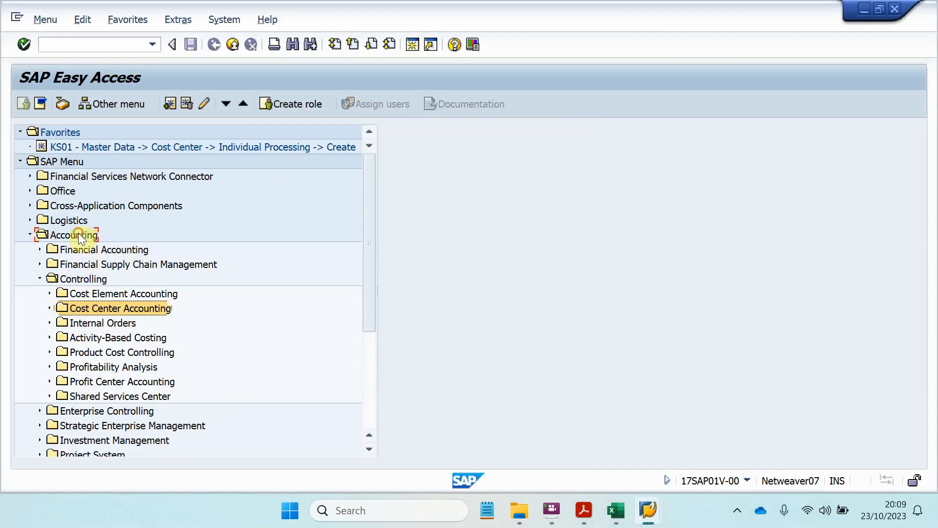
{"action": "left_click", "coordinate": [94, 278]}
{"action": "left_click", "coordinate": [106, 308]}
{"action": "double_click", "coordinate": [105, 307]}
{"action": "left_click", "coordinate": [107, 322]}
{"action": "scroll", "coordinate": [167, 405], "scroll_direction": "down", "scroll_amount": 1}
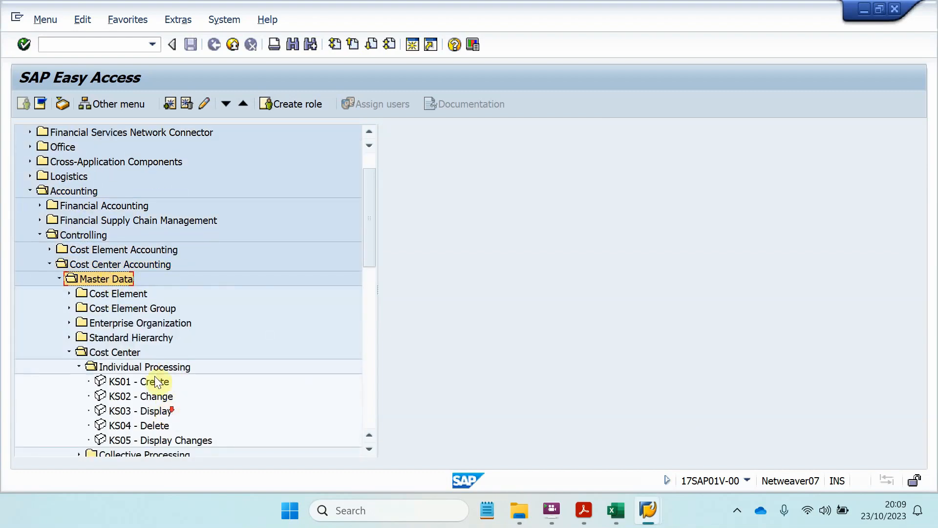
{"action": "left_click", "coordinate": [118, 351]}
{"action": "left_click", "coordinate": [123, 367]}
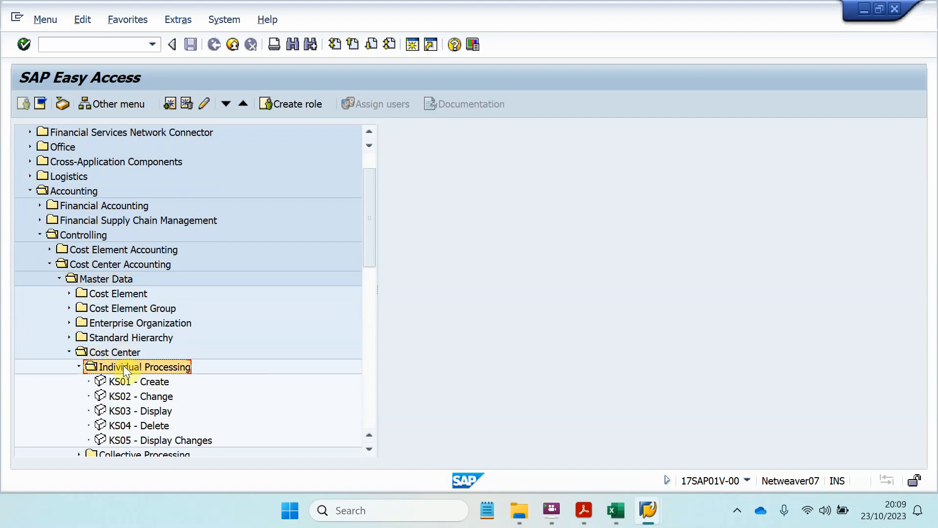
{"action": "double_click", "coordinate": [149, 383]}
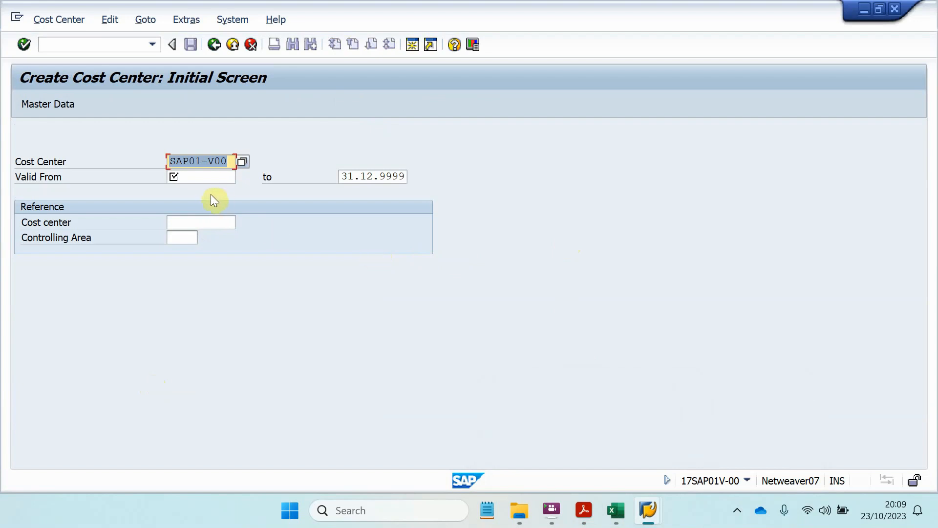
Set the validity of cost center SAP01-V00 from 01.01.2023 to 31.12.2023 and proceed to its master data.
{"action": "left_click", "coordinate": [200, 175]}
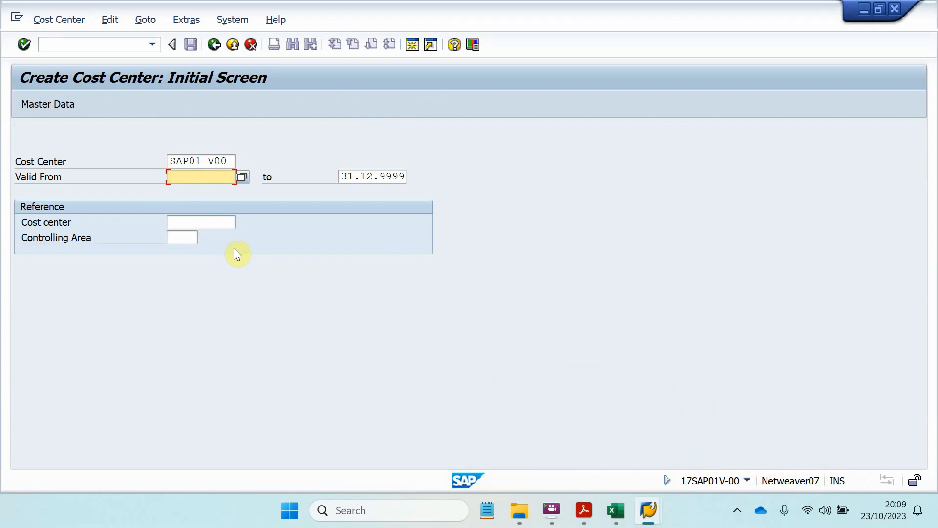
{"action": "type", "text": "01.01"}
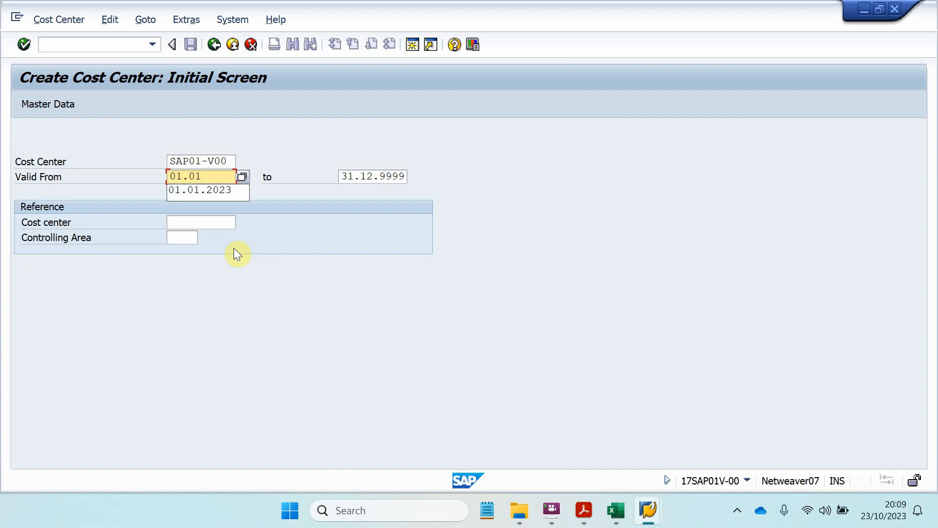
{"action": "type", "text": ".2023"}
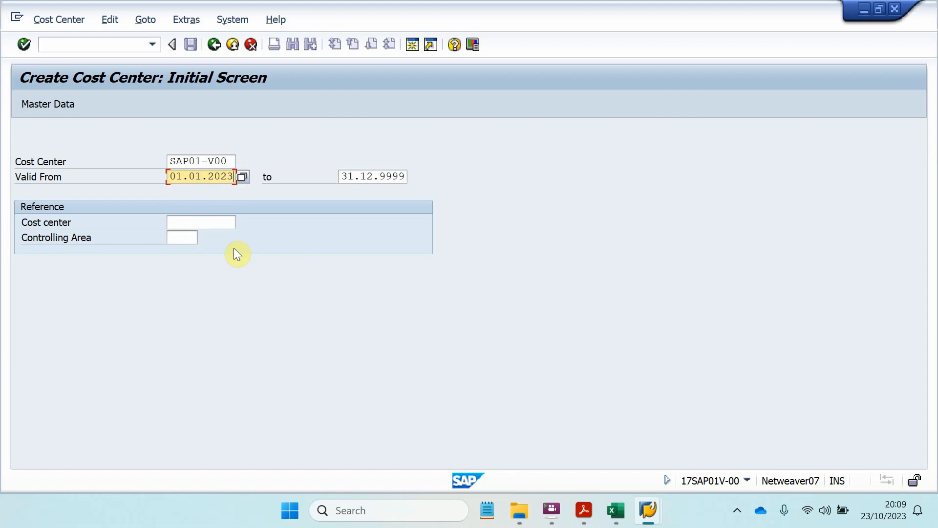
{"action": "double_click", "coordinate": [380, 172]}
{"action": "type", "text": "2023"}
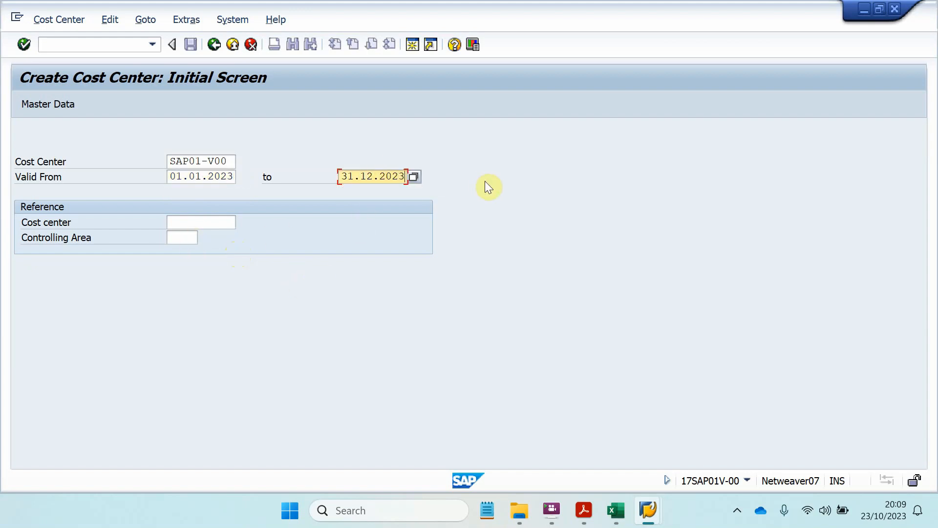
{"action": "left_click", "coordinate": [48, 104]}
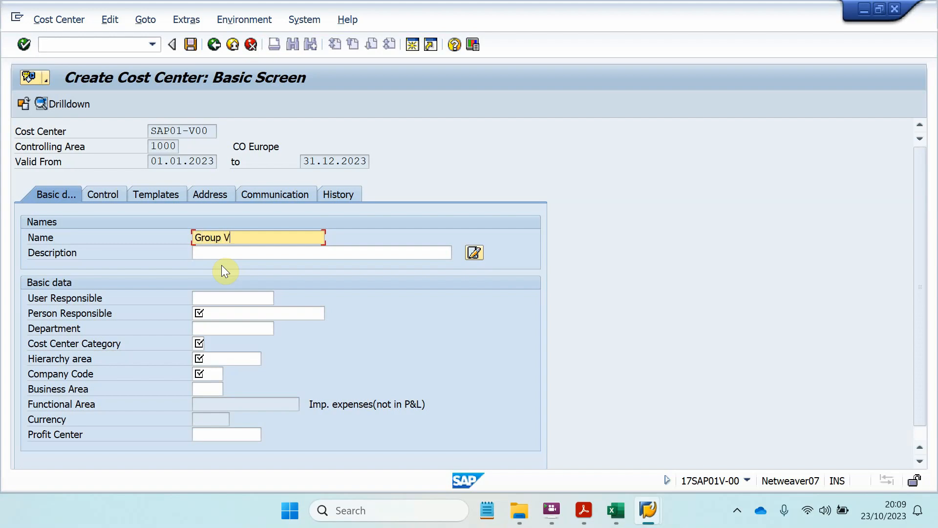
Enter Group V00 as the cost center's name and Cost Center V00 as its description.
{"action": "type", "text": "00"}
{"action": "left_click", "coordinate": [252, 254]}
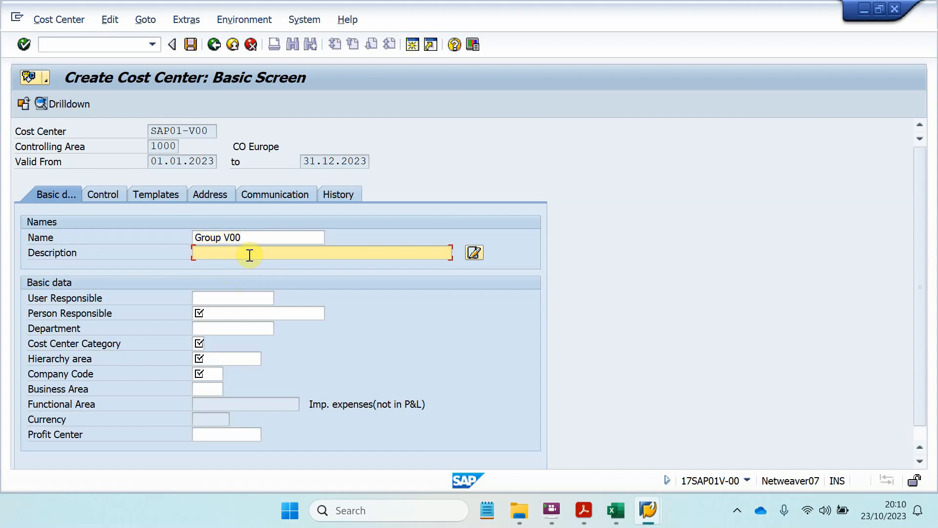
{"action": "type", "text": "Cost Center V00"}
Enter User V00 as Person Responsible, moving the text out of the User Responsible field.
{"action": "left_click", "coordinate": [240, 298]}
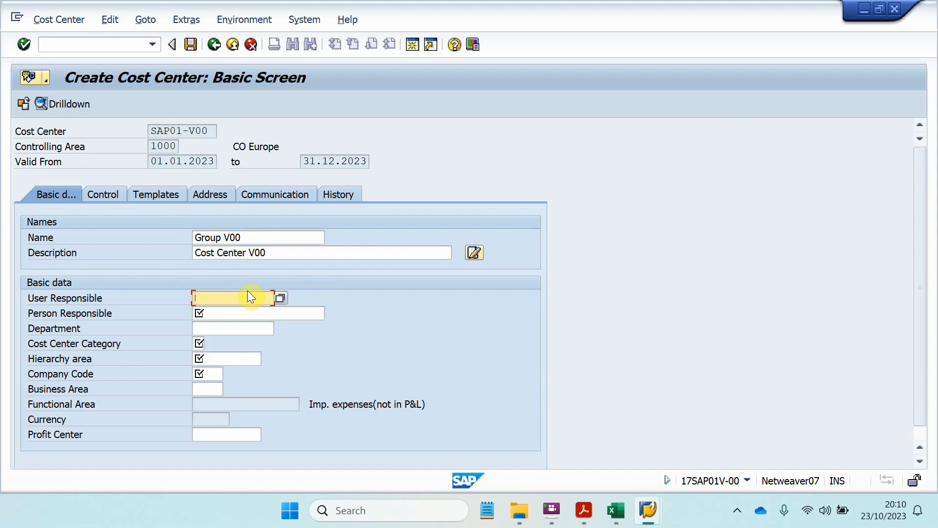
{"action": "type", "text": "Use"}
{"action": "left_click_drag", "start_coordinate": [271, 293], "coordinate": [171, 294]}
{"action": "key", "text": "ctrl+c"}
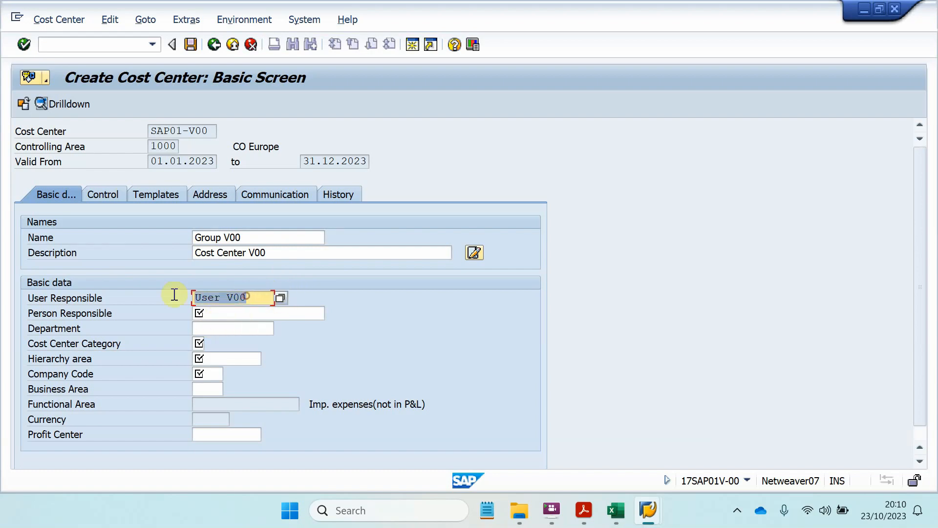
{"action": "key", "text": "BackSpace"}
{"action": "left_click", "coordinate": [221, 311]}
{"action": "key", "text": "ctrl+v"}
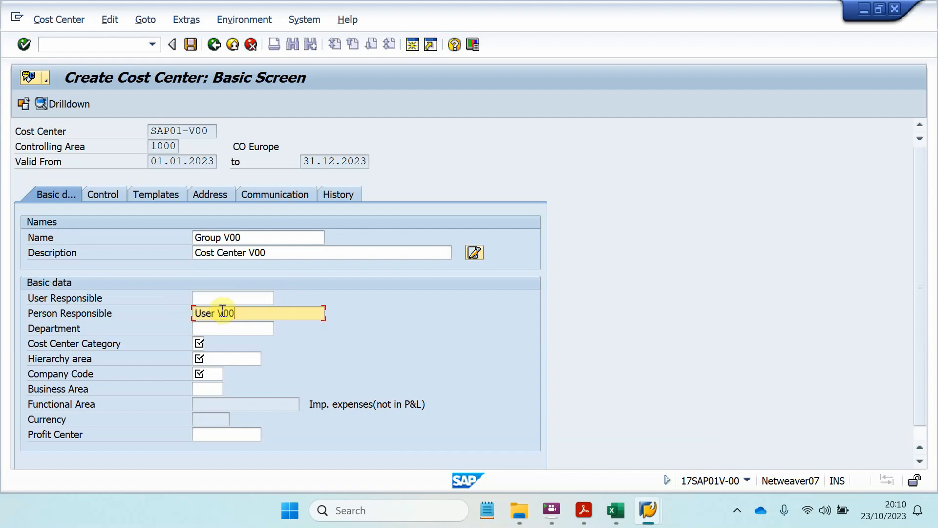
Choose H (Service cost center) from the possible entries as the cost center category.
{"action": "left_click", "coordinate": [236, 329]}
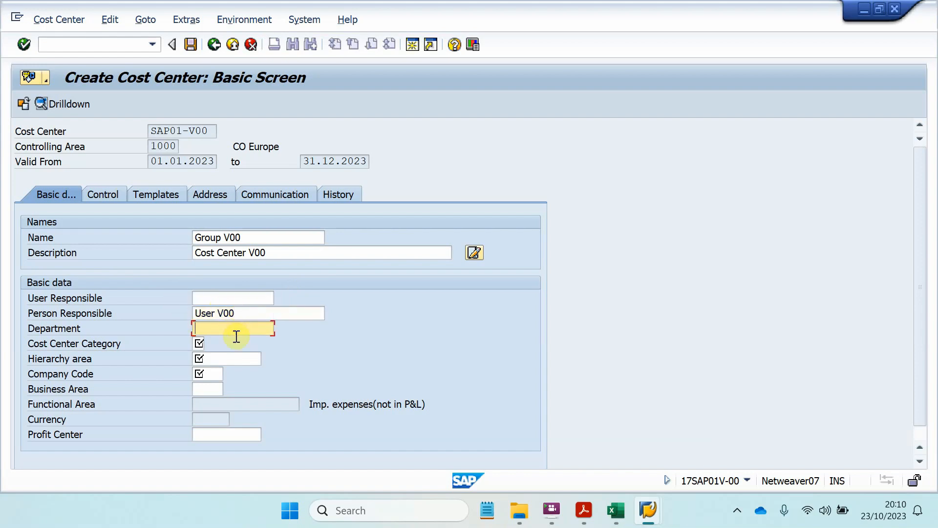
{"action": "left_click", "coordinate": [198, 342]}
{"action": "left_click", "coordinate": [209, 343]}
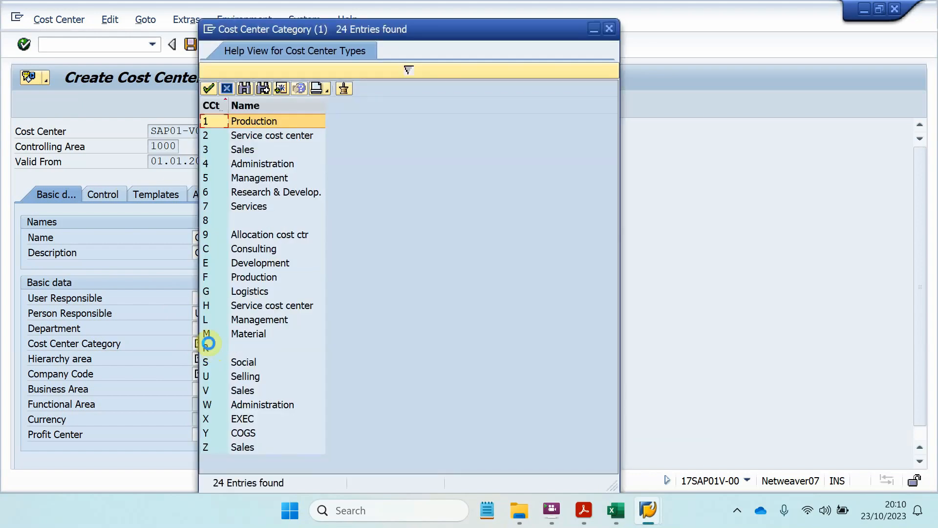
{"action": "double_click", "coordinate": [261, 306]}
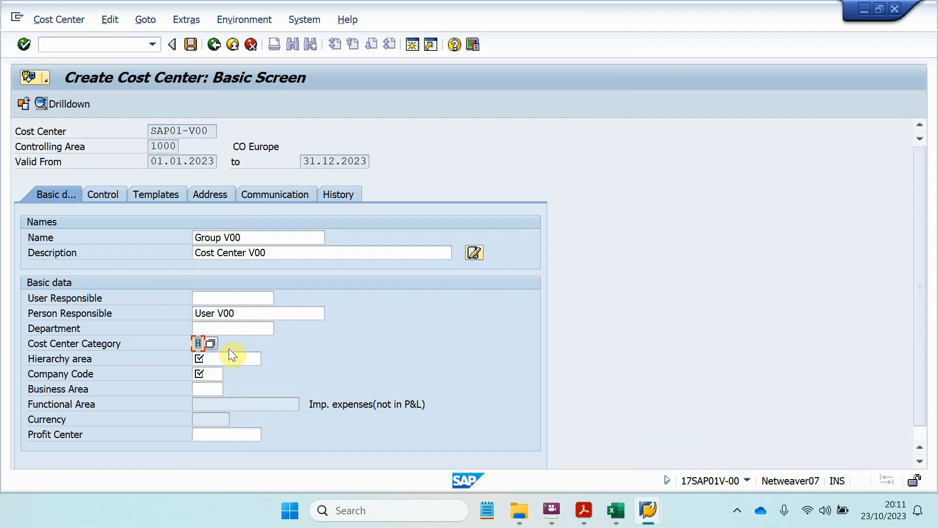
{"action": "left_click", "coordinate": [226, 300]}
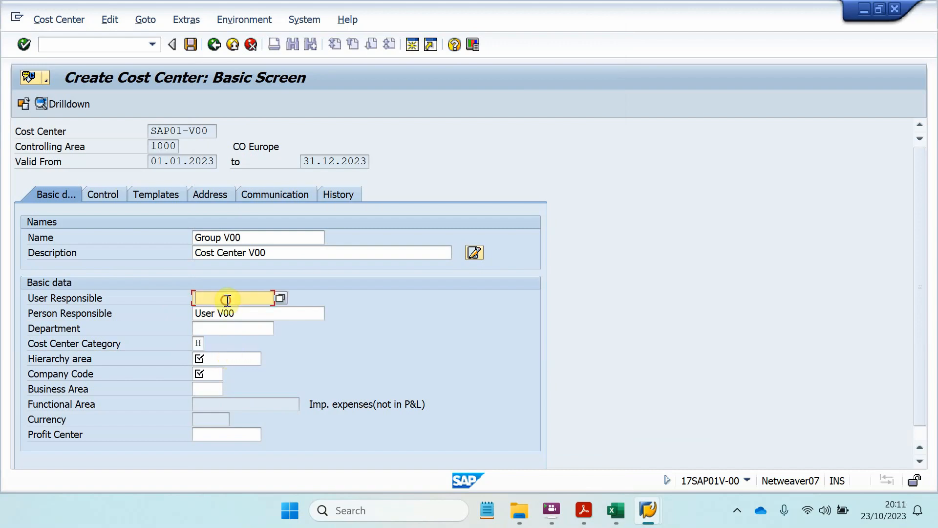
{"action": "left_click", "coordinate": [280, 298]}
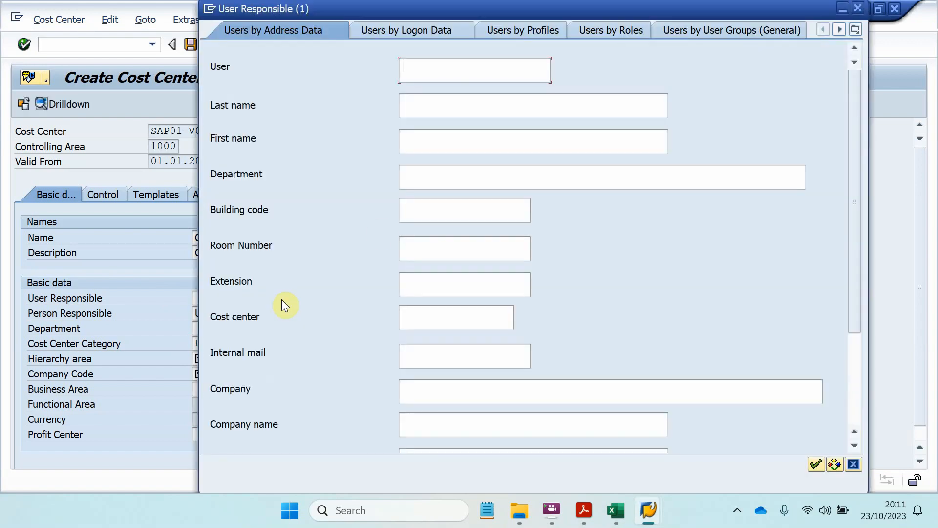
{"action": "left_click", "coordinate": [855, 6]}
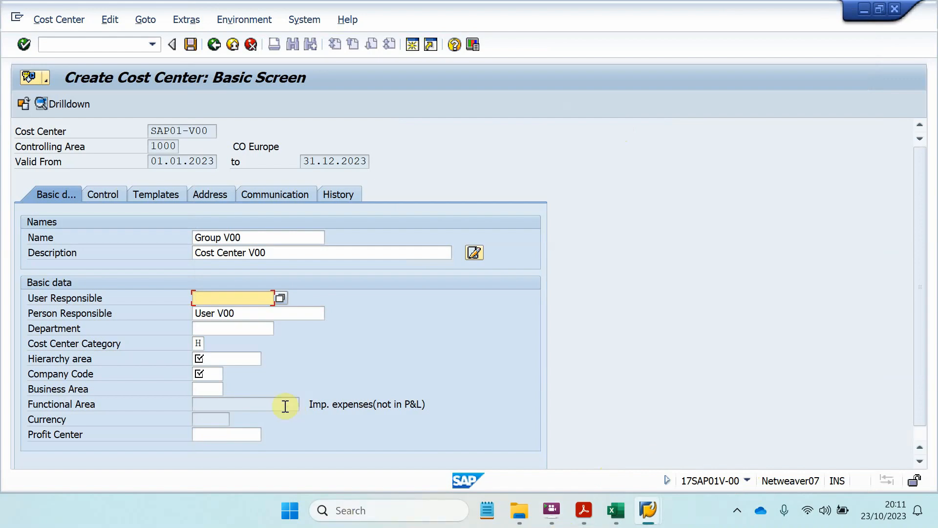
Search the list of cost center groups for training entries to use as the hierarchy area.
{"action": "left_click", "coordinate": [230, 358]}
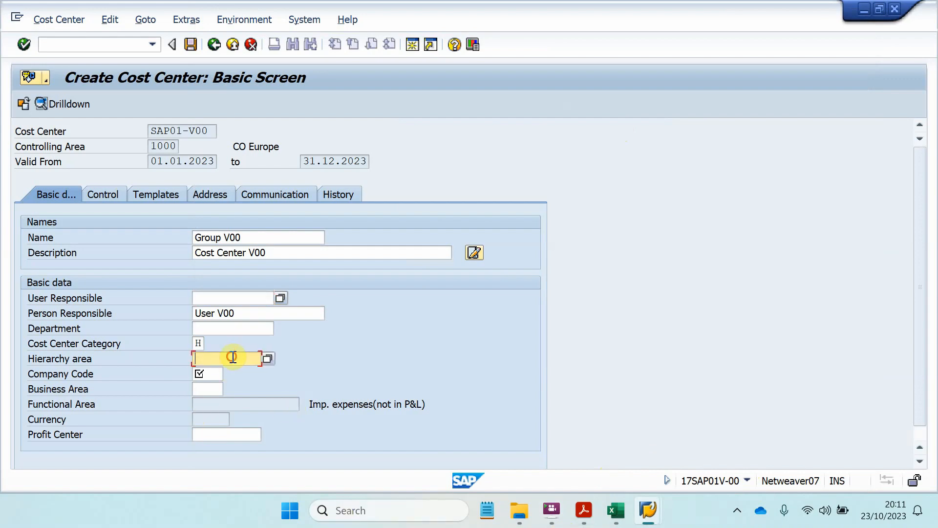
{"action": "left_click", "coordinate": [269, 358]}
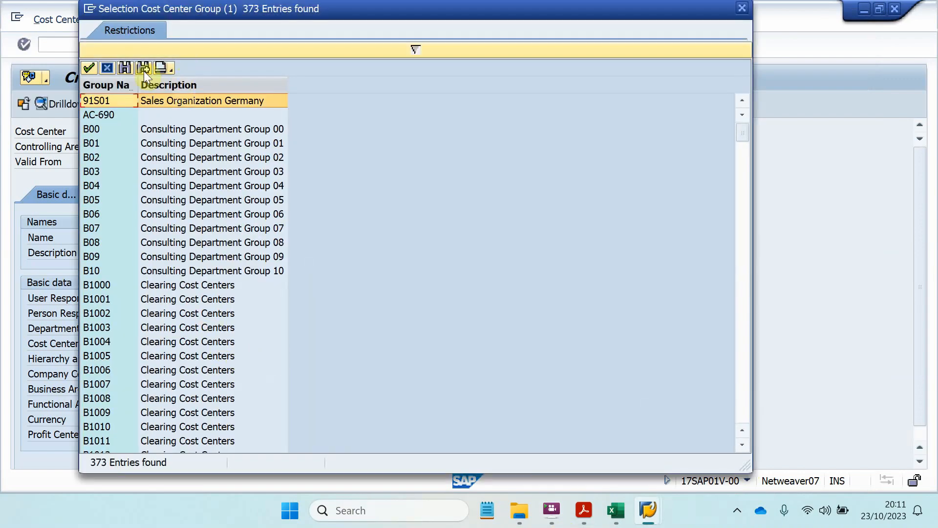
{"action": "left_click", "coordinate": [124, 66]}
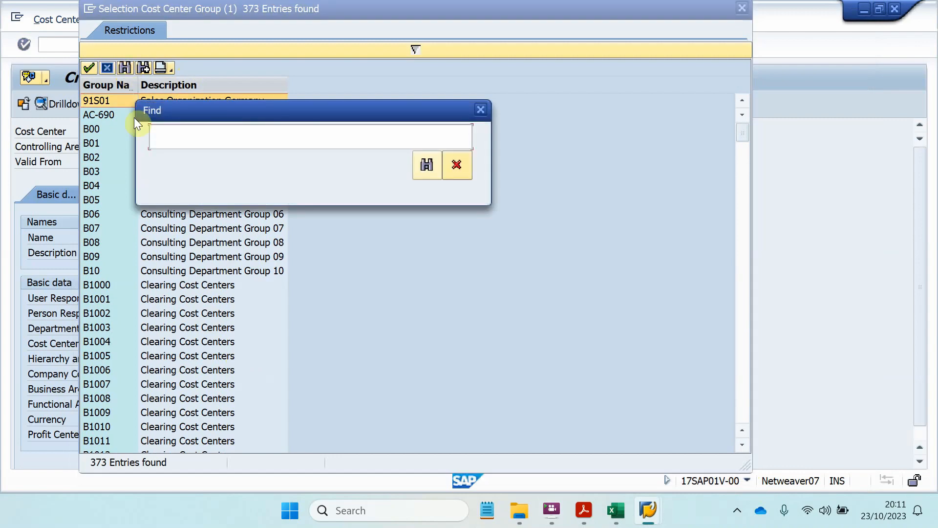
{"action": "type", "text": "TRAINIG"}
{"action": "key", "text": "Return"}
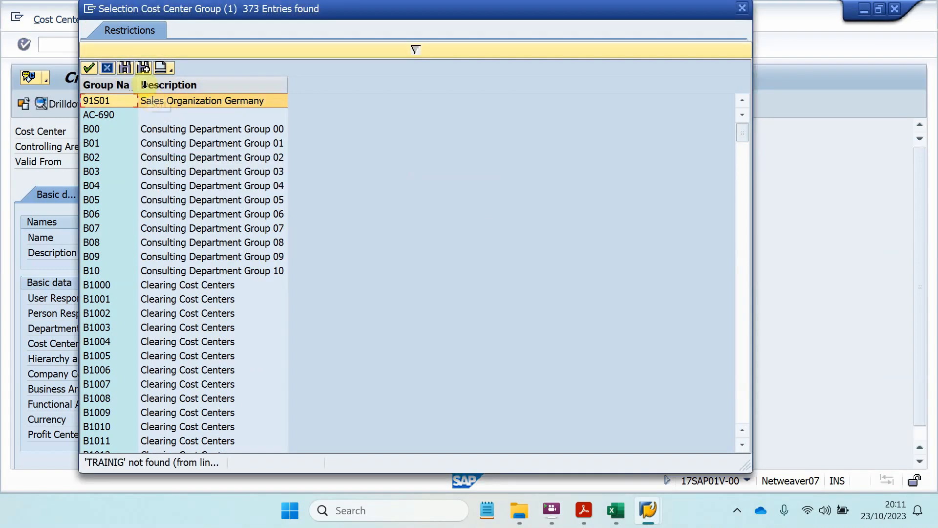
{"action": "left_click", "coordinate": [124, 69]}
{"action": "left_click", "coordinate": [199, 131]}
{"action": "key", "text": "BackSpace"}
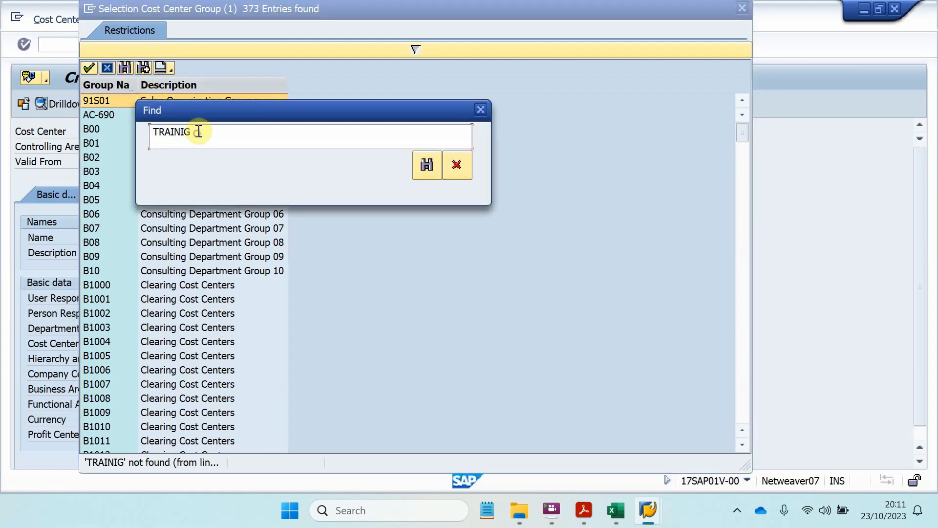
{"action": "key", "text": "Return"}
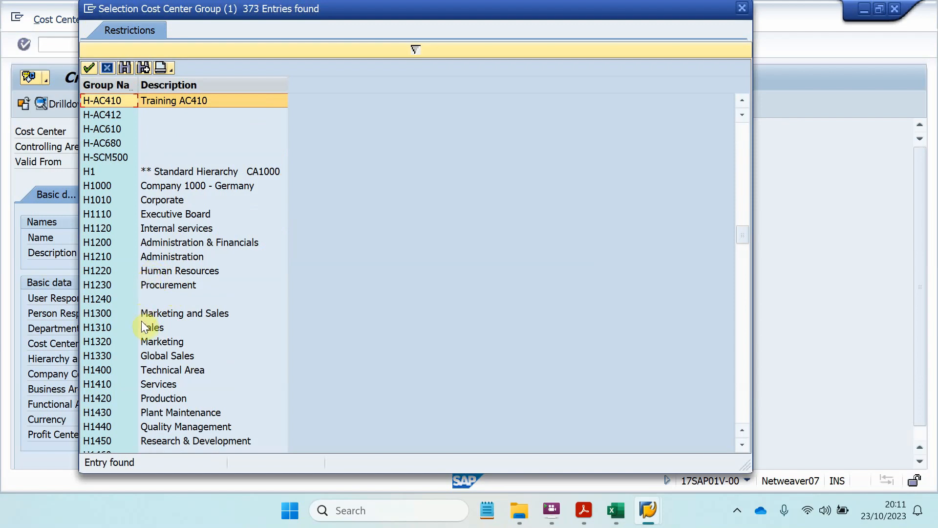
Assign the group H9500 (Training) as the cost center's hierarchy area.
{"action": "scroll", "coordinate": [142, 320], "scroll_direction": "down", "scroll_amount": 11}
{"action": "scroll", "coordinate": [155, 343], "scroll_direction": "down", "scroll_amount": 20}
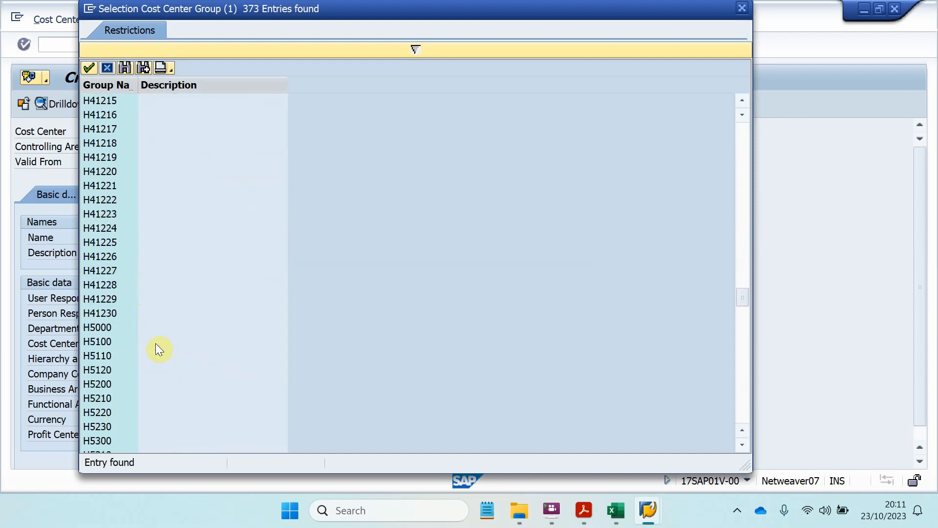
{"action": "scroll", "coordinate": [157, 345], "scroll_direction": "up", "scroll_amount": 6}
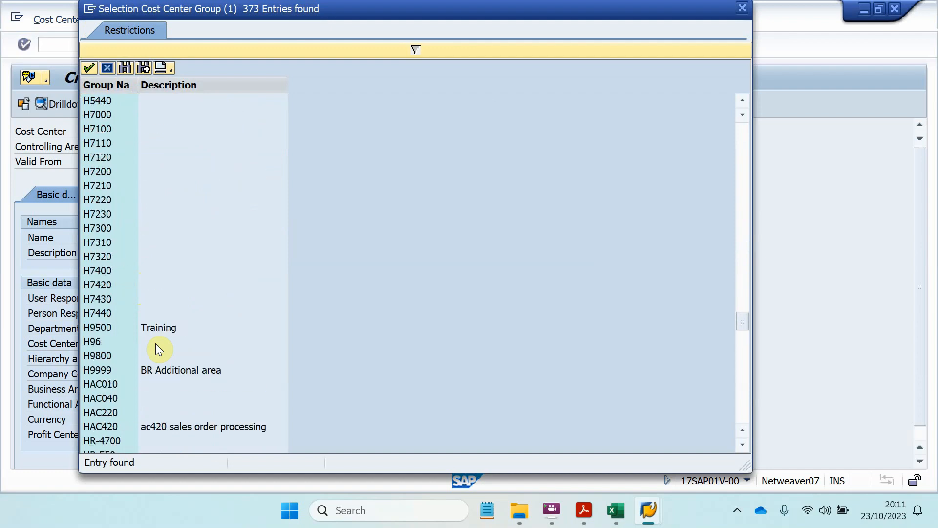
{"action": "double_click", "coordinate": [164, 328]}
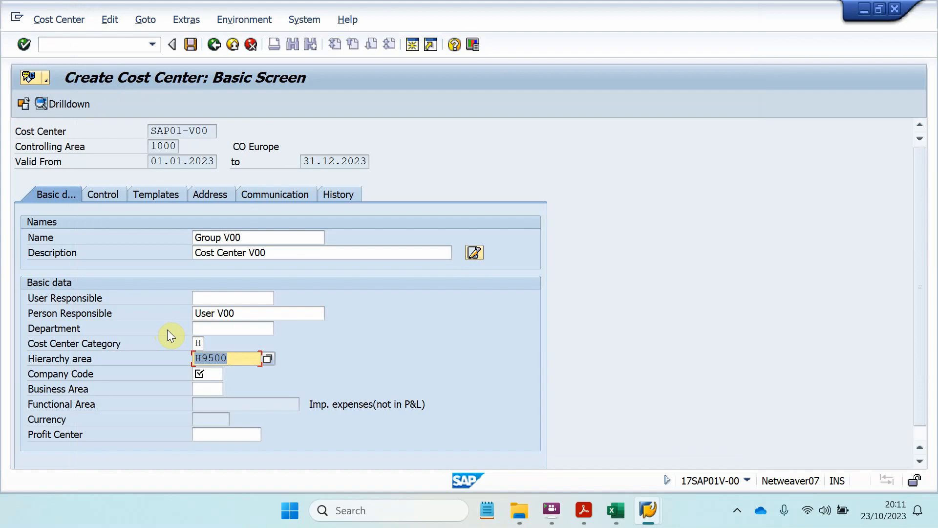
Set the company code to 1000 and the business area to 9900 (Corporate Other), picking it from the possible entries.
{"action": "left_click", "coordinate": [204, 374]}
{"action": "type", "text": "1000"}
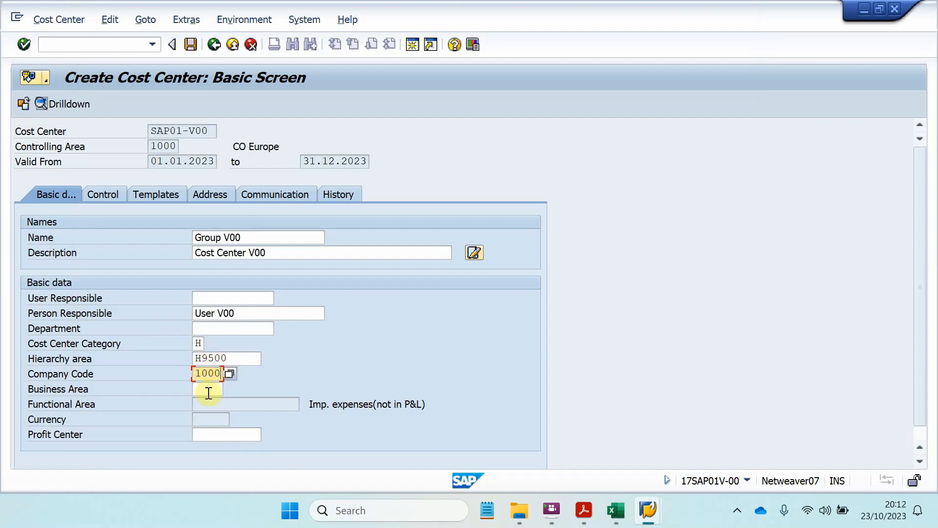
{"action": "left_click", "coordinate": [209, 391]}
{"action": "type", "text": "9900"}
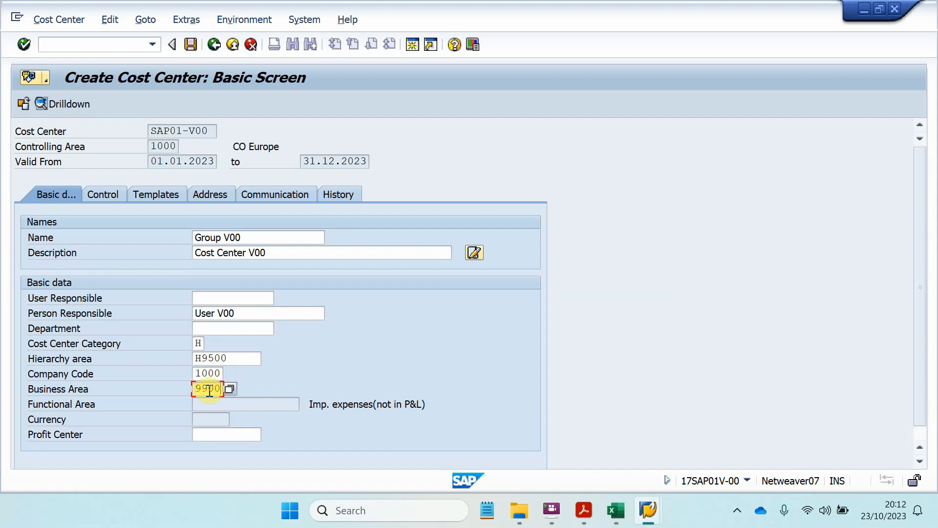
{"action": "left_click", "coordinate": [231, 390]}
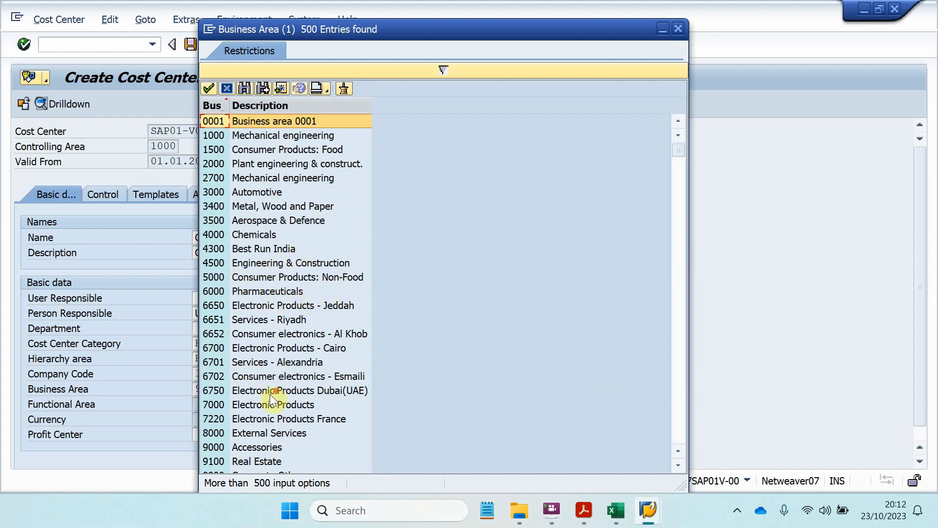
{"action": "scroll", "coordinate": [273, 398], "scroll_direction": "down", "scroll_amount": 3}
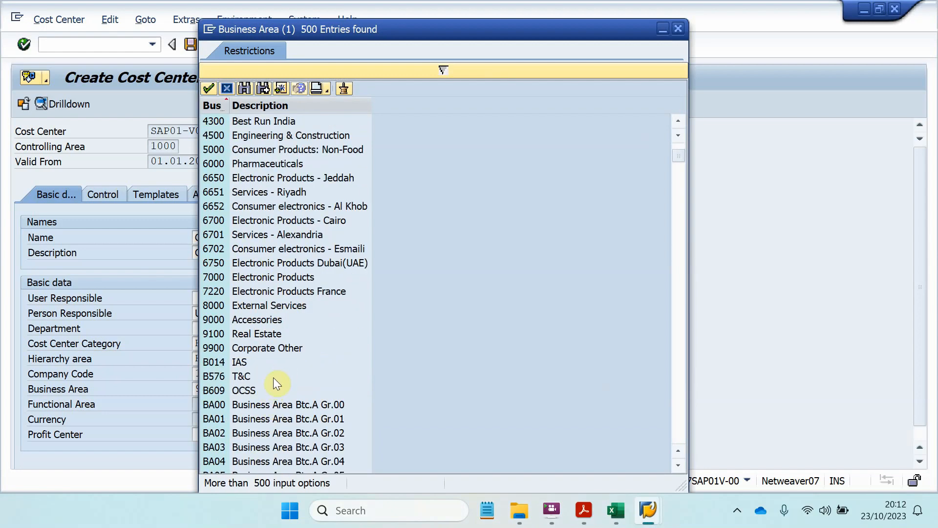
{"action": "left_click", "coordinate": [275, 348]}
{"action": "double_click", "coordinate": [275, 349]}
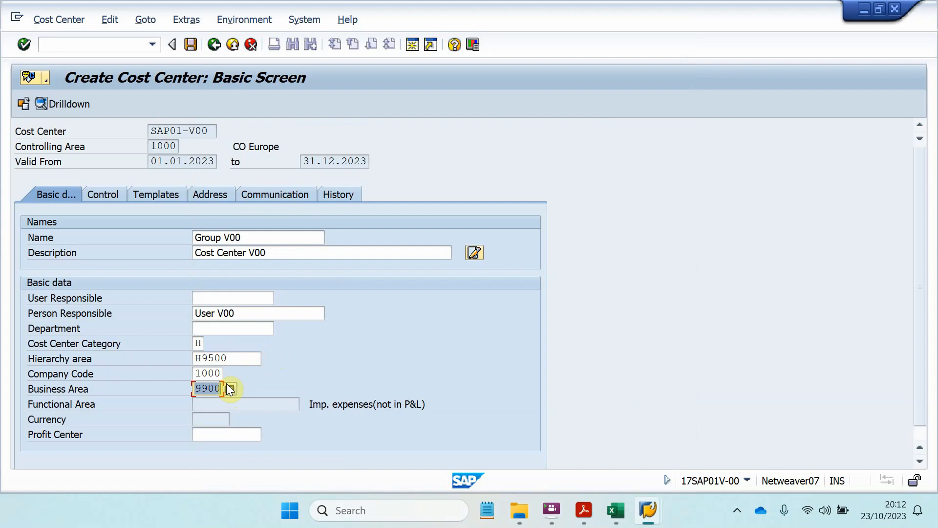
Read the field help for the business area and try to open the help for the profit center field.
{"action": "key", "text": "F1"}
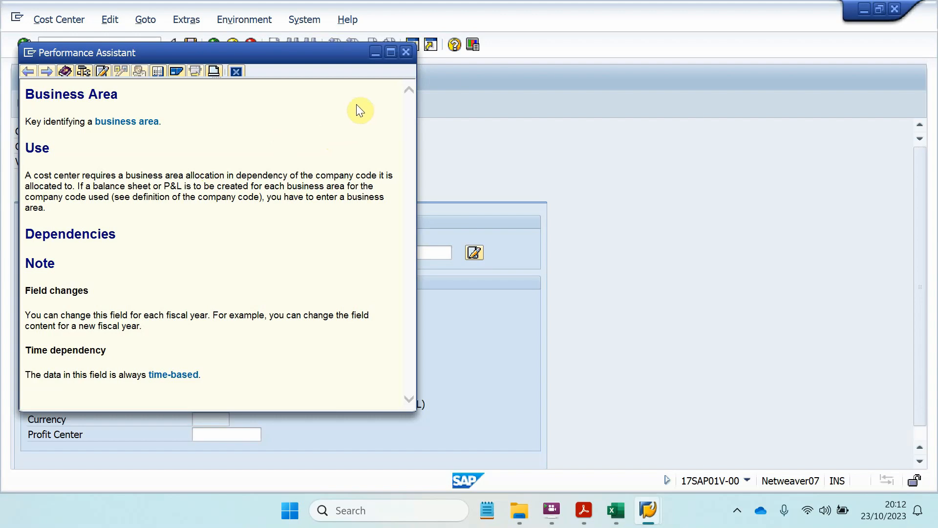
{"action": "left_click", "coordinate": [402, 54]}
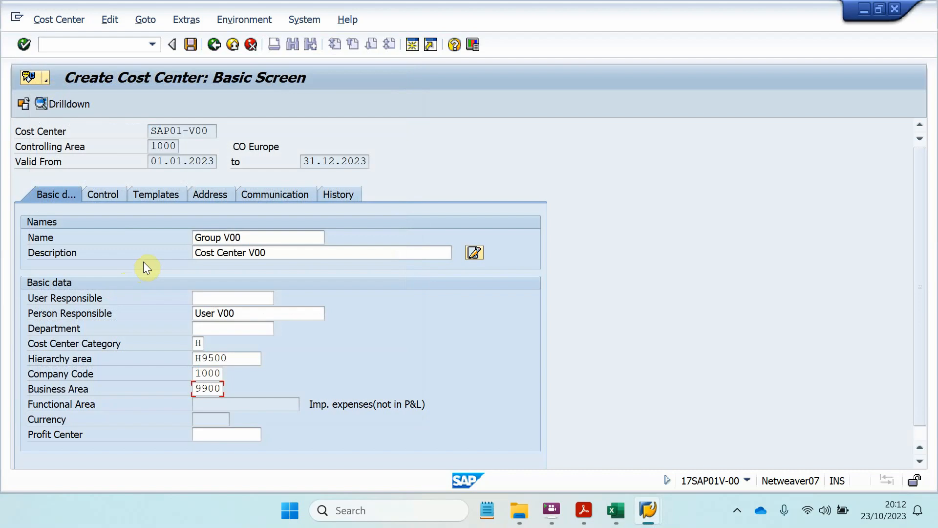
{"action": "left_click", "coordinate": [236, 434]}
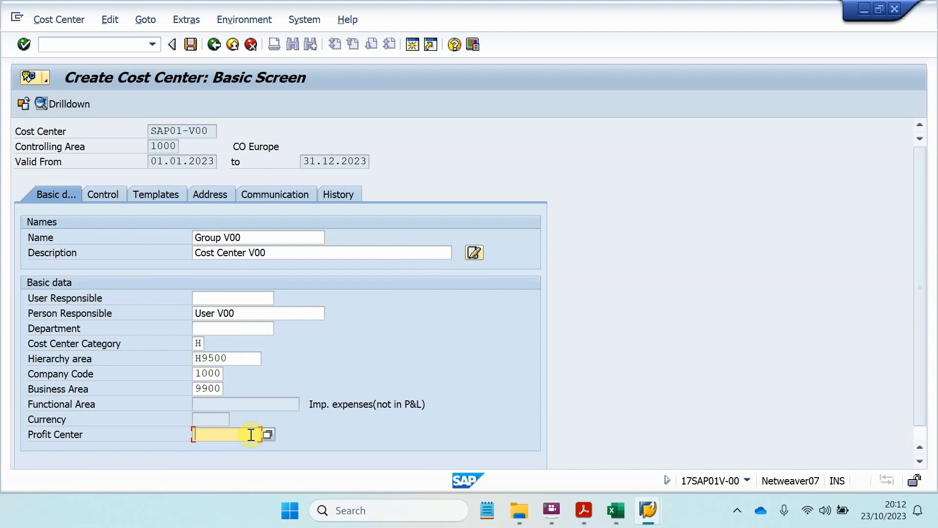
{"action": "key", "text": "F1"}
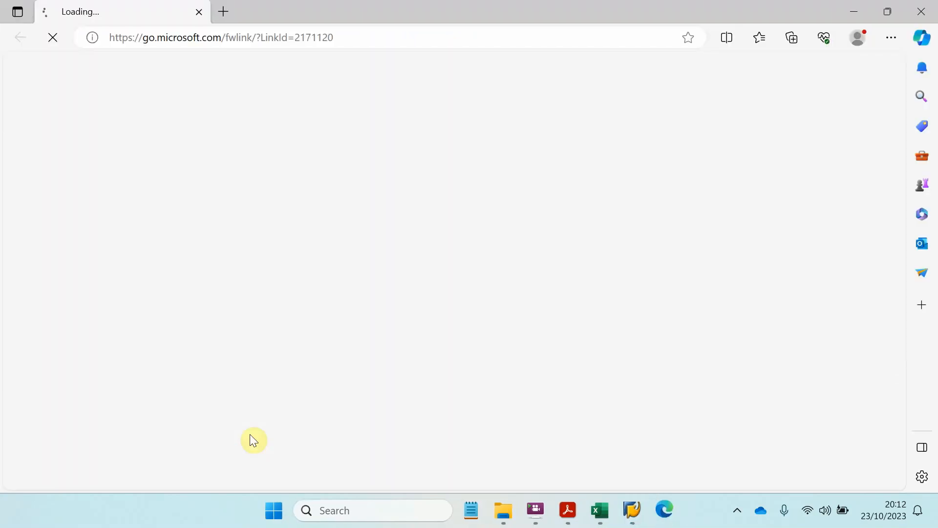
{"action": "key", "text": "alt+F4"}
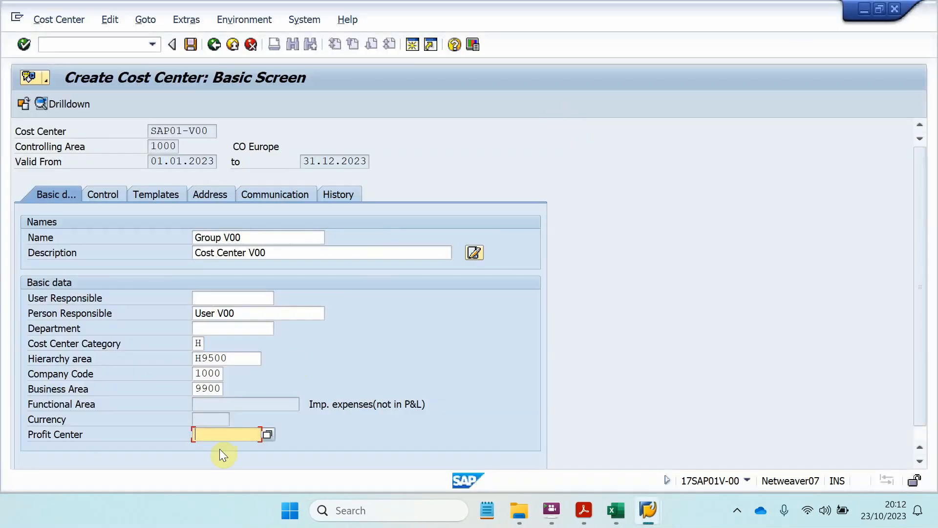
Browse the possible profit centers in the standard hierarchy of controlling area 1000 and return to the cost center's basic data.
{"action": "left_click", "coordinate": [267, 434]}
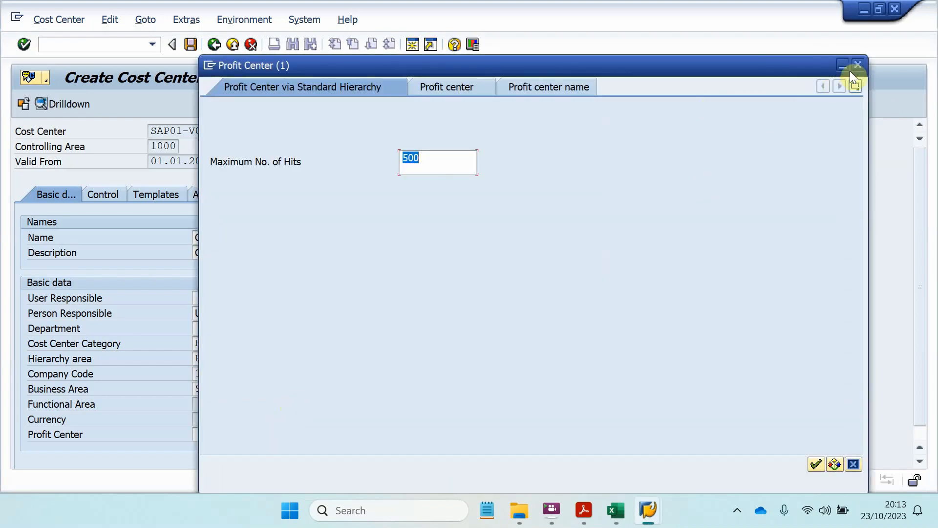
{"action": "left_click", "coordinate": [816, 464]}
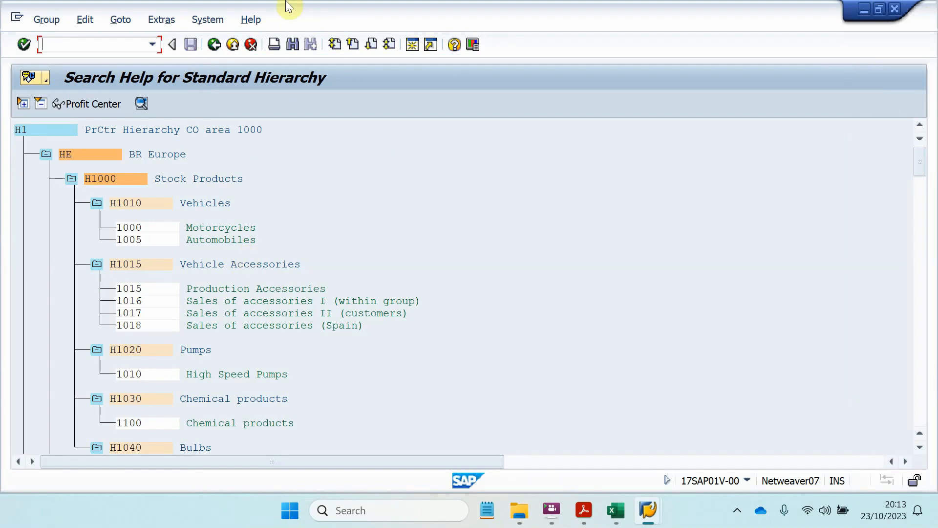
{"action": "left_click", "coordinate": [213, 44]}
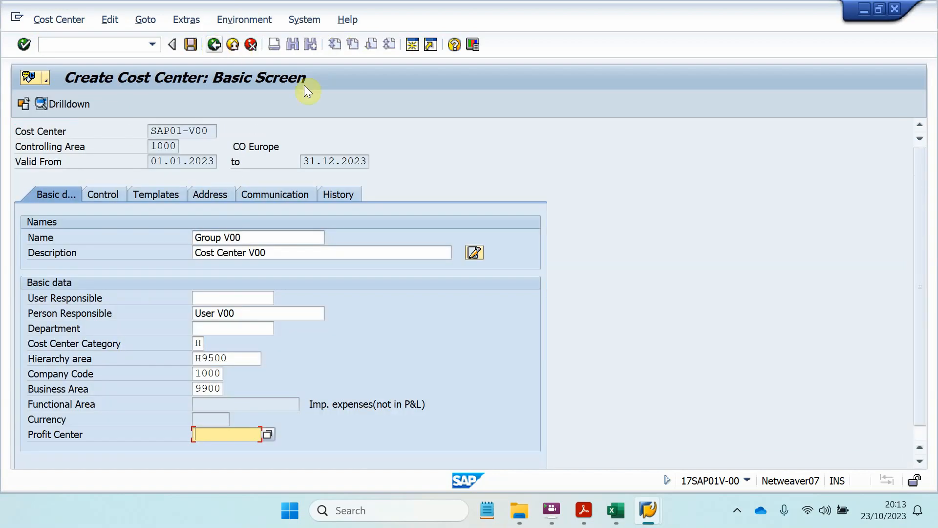
Assign profit center 1400 to the cost center and save it.
{"action": "type", "text": "1400"}
{"action": "key", "text": "Return"}
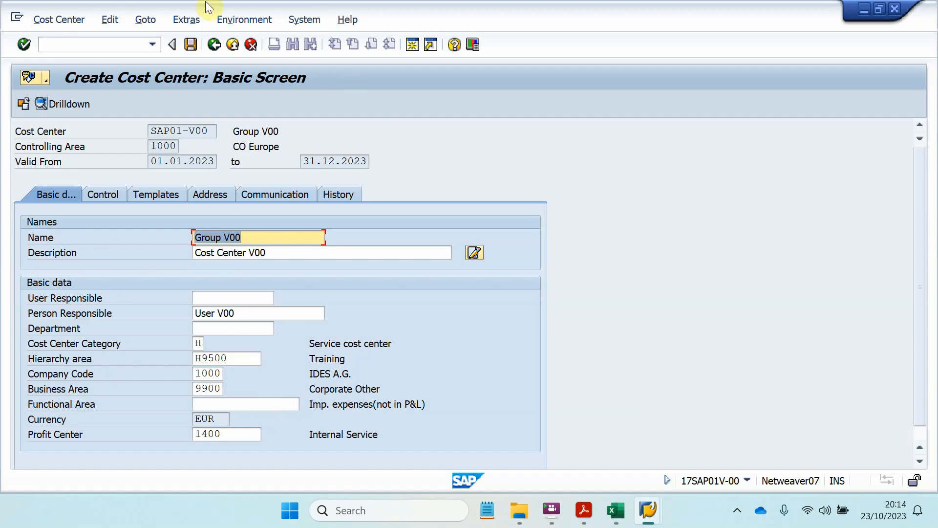
{"action": "left_click", "coordinate": [191, 46]}
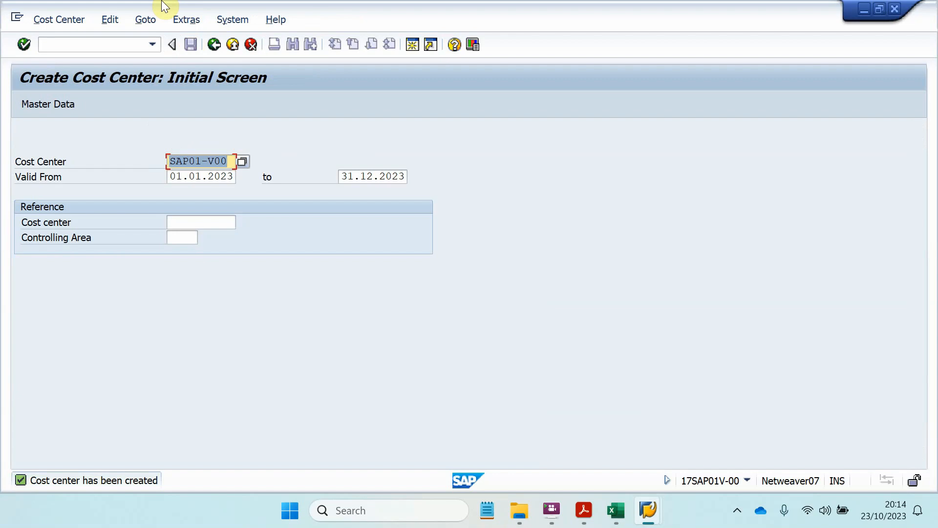
Switch from creating to displaying cost centers and check the transaction code in the session's system information.
{"action": "left_click", "coordinate": [71, 21]}
{"action": "left_click", "coordinate": [66, 88]}
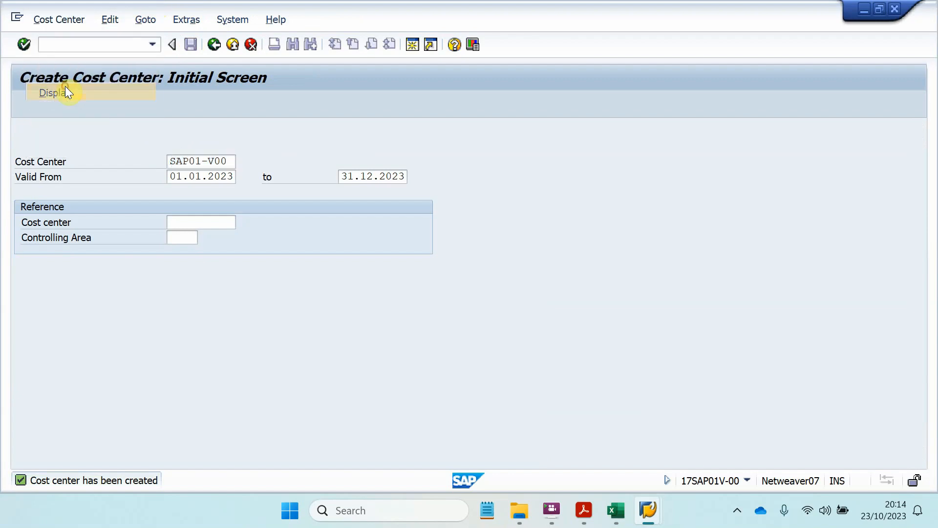
{"action": "left_click", "coordinate": [746, 480]}
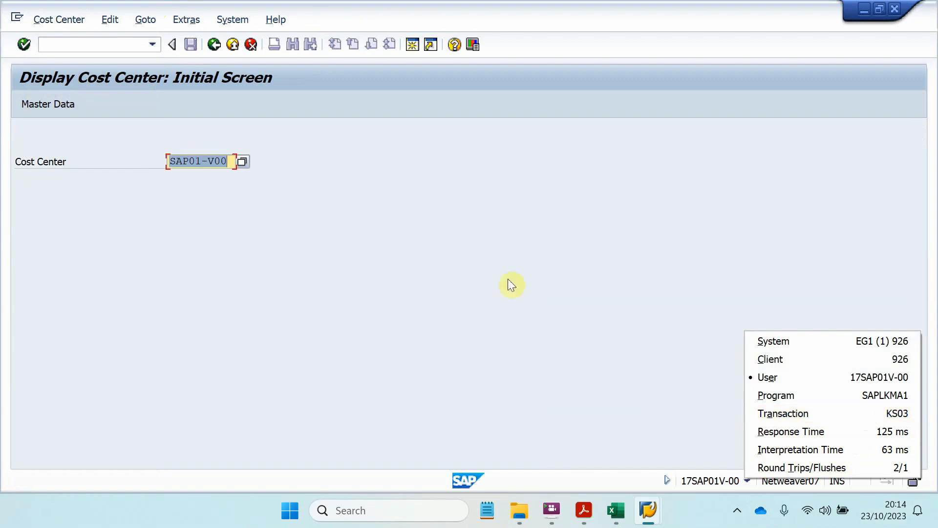
{"action": "left_click", "coordinate": [133, 125]}
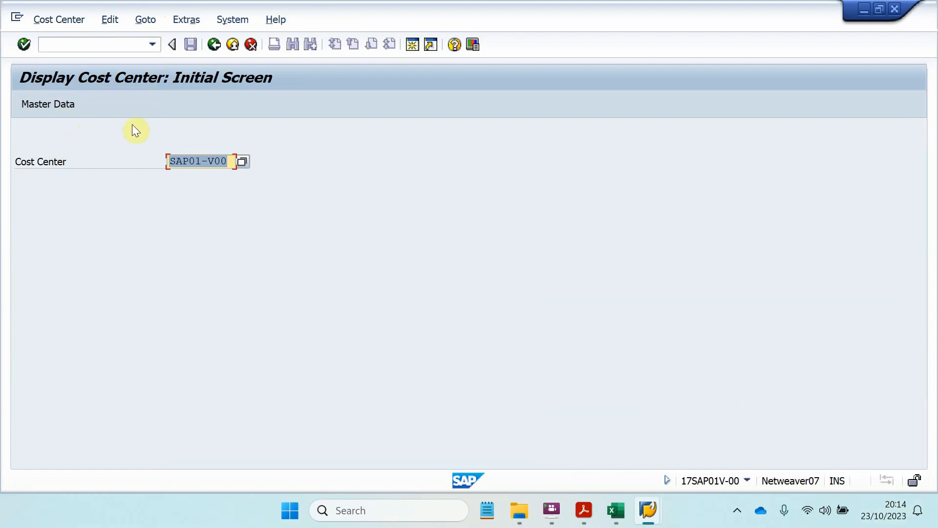
Display the master data of cost center SAP01-V00 and review its control, templates, address, communication, history and basic data.
{"action": "left_click", "coordinate": [58, 102]}
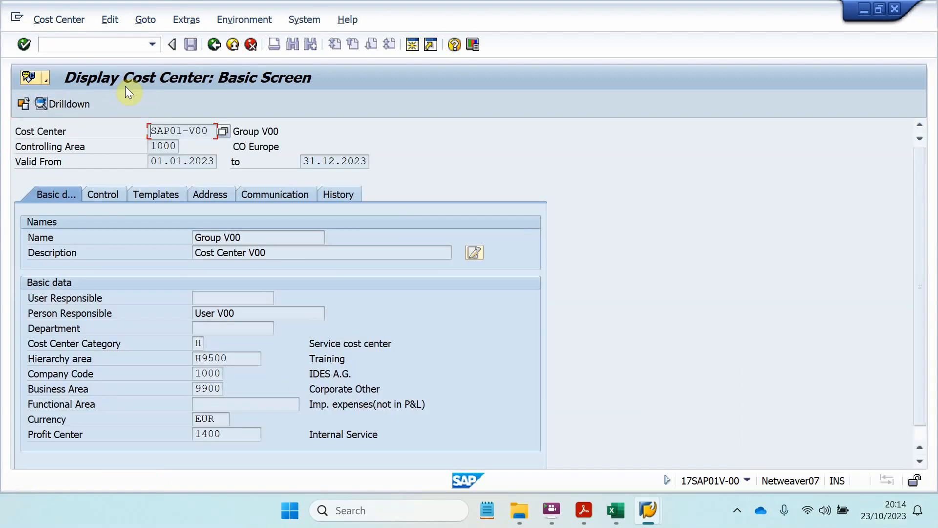
{"action": "left_click", "coordinate": [112, 191]}
{"action": "left_click", "coordinate": [172, 194]}
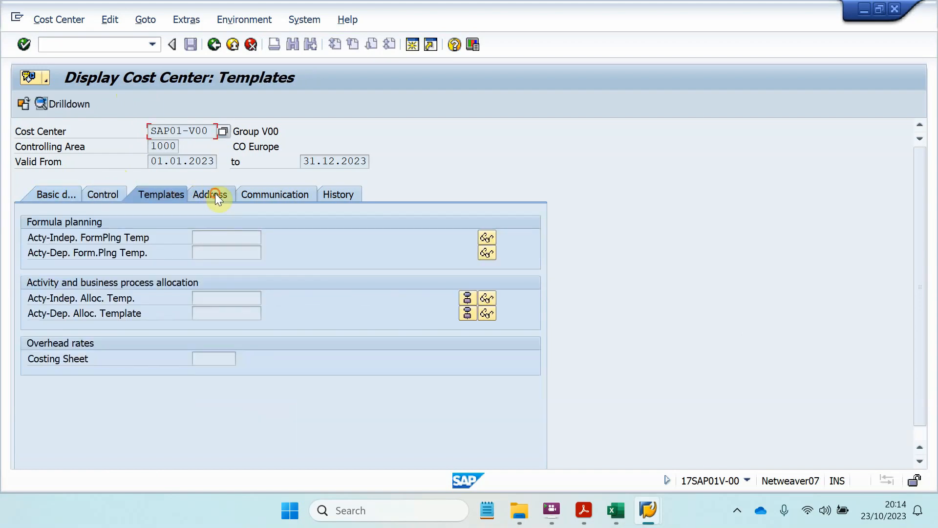
{"action": "left_click", "coordinate": [215, 194]}
{"action": "left_click", "coordinate": [265, 195]}
{"action": "left_click", "coordinate": [336, 198]}
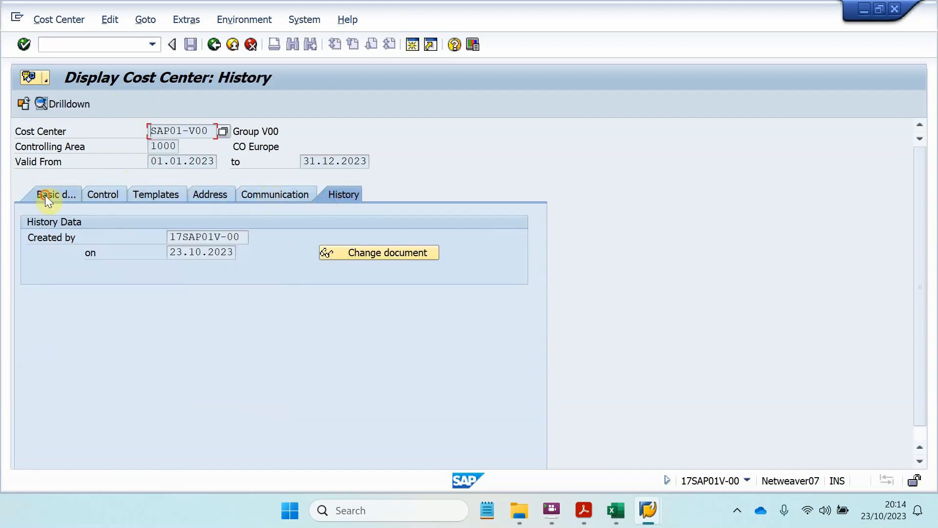
{"action": "left_click", "coordinate": [74, 195]}
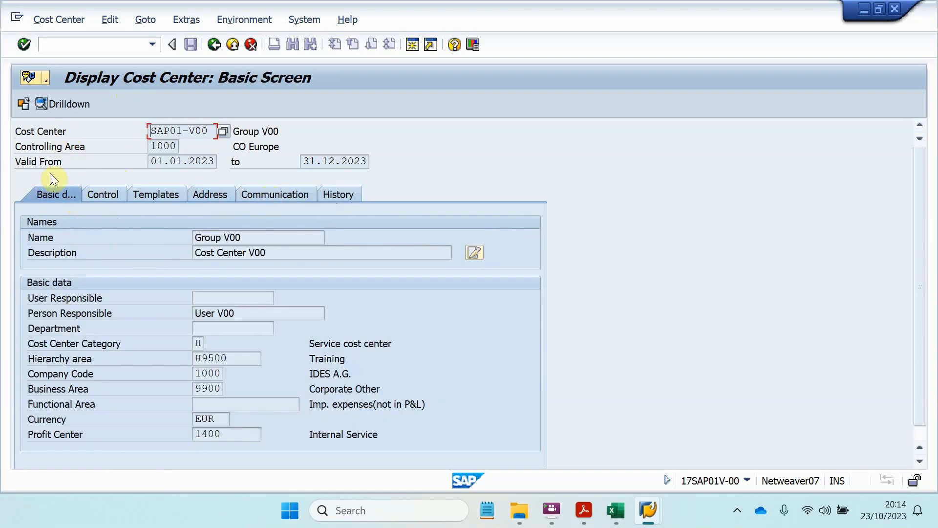